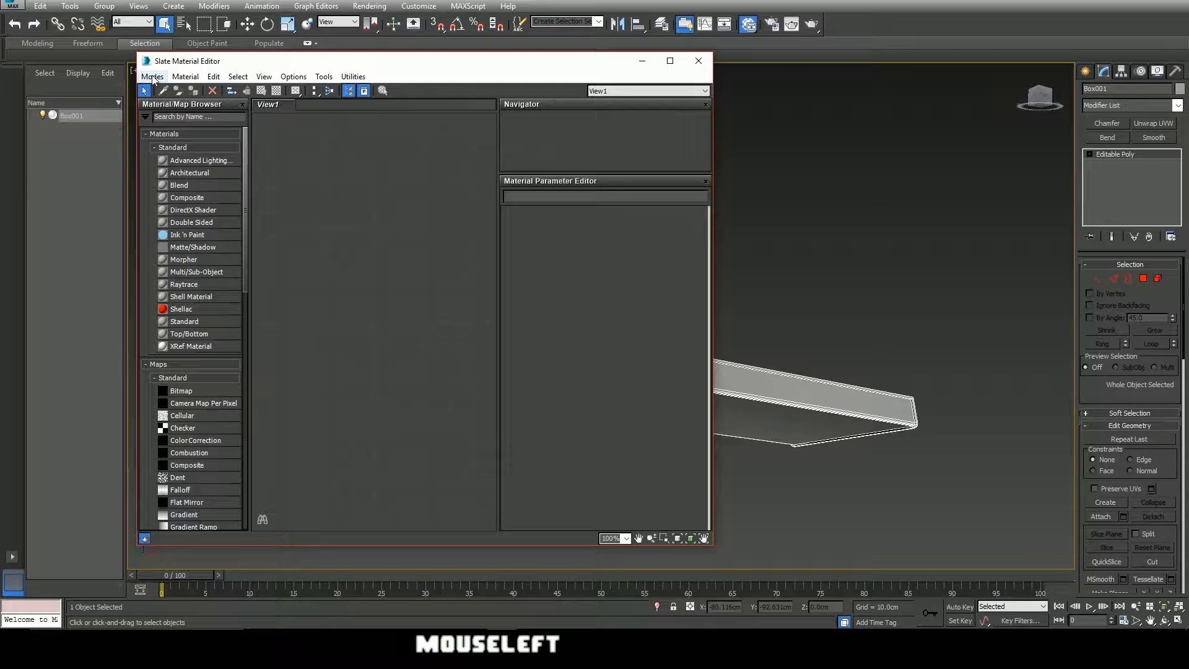
- Switch the material editor to its compact mode and back to Slate mode
left_click(152, 76)
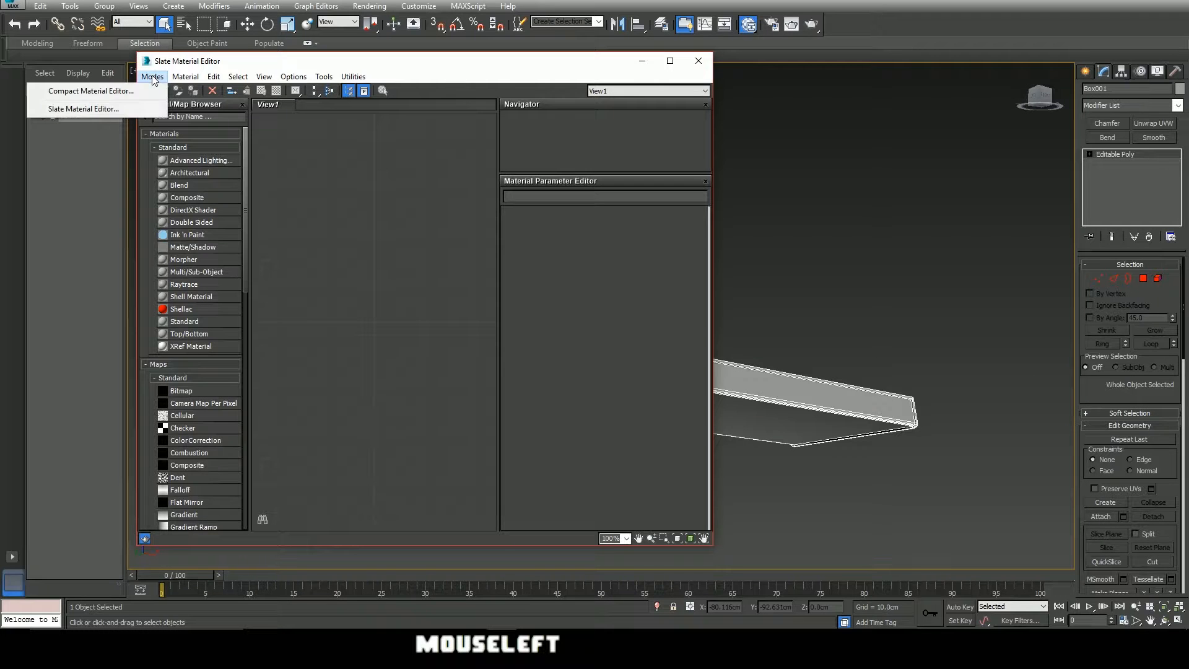
left_click(125, 91)
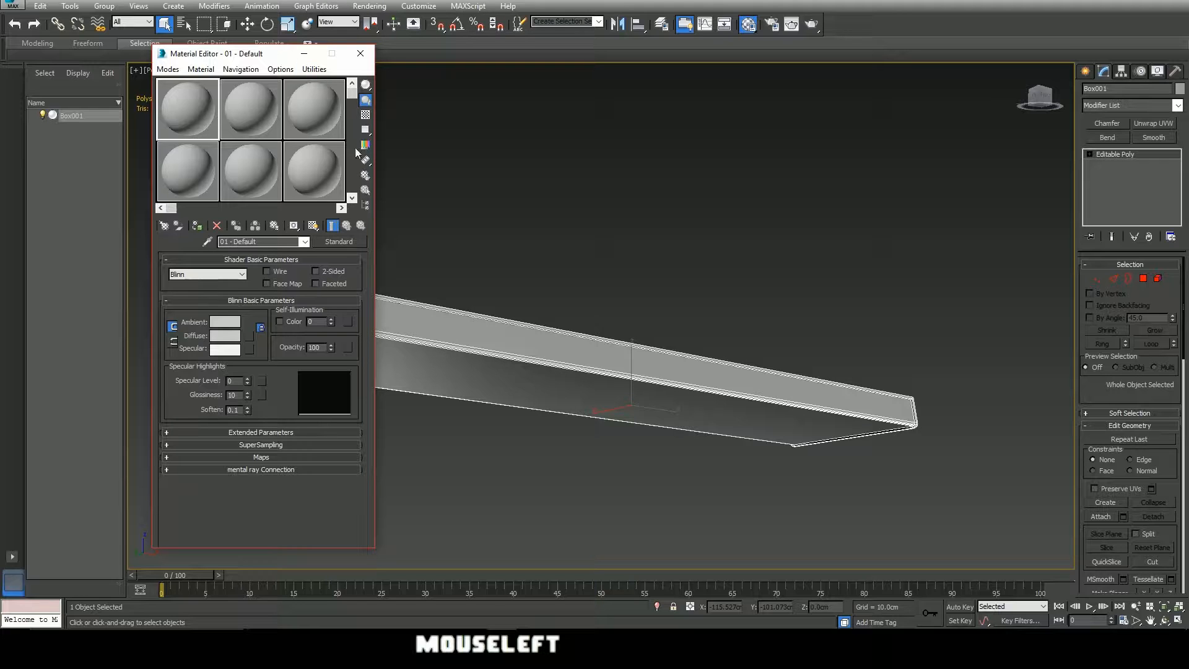
left_click(168, 69)
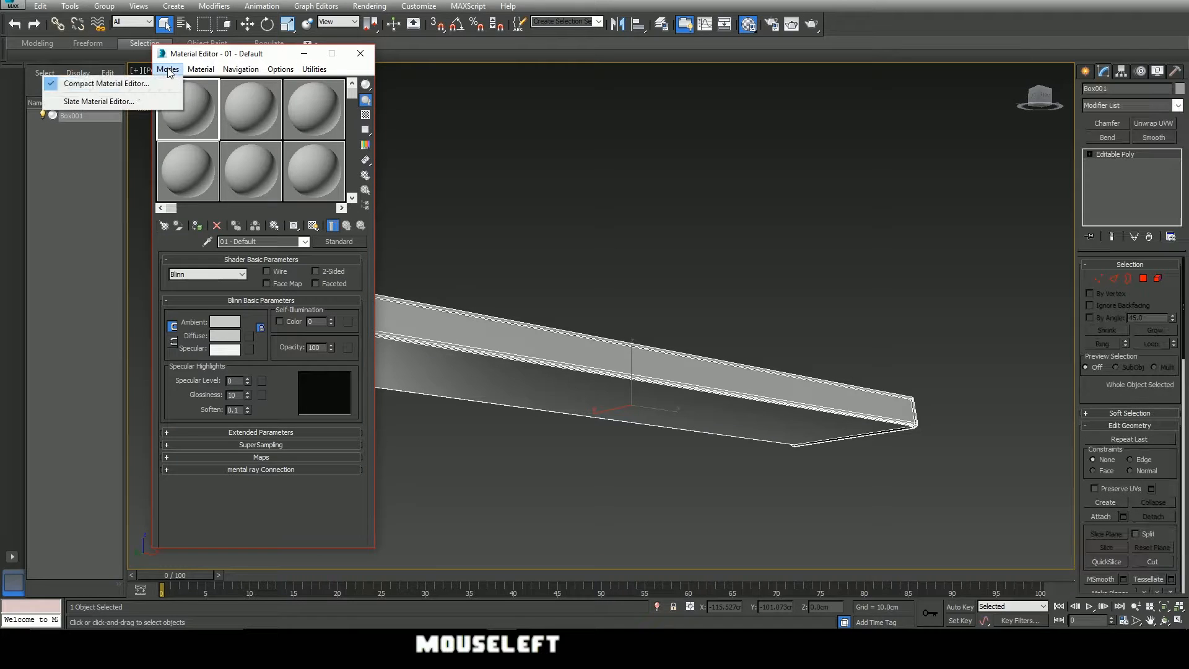
left_click(99, 102)
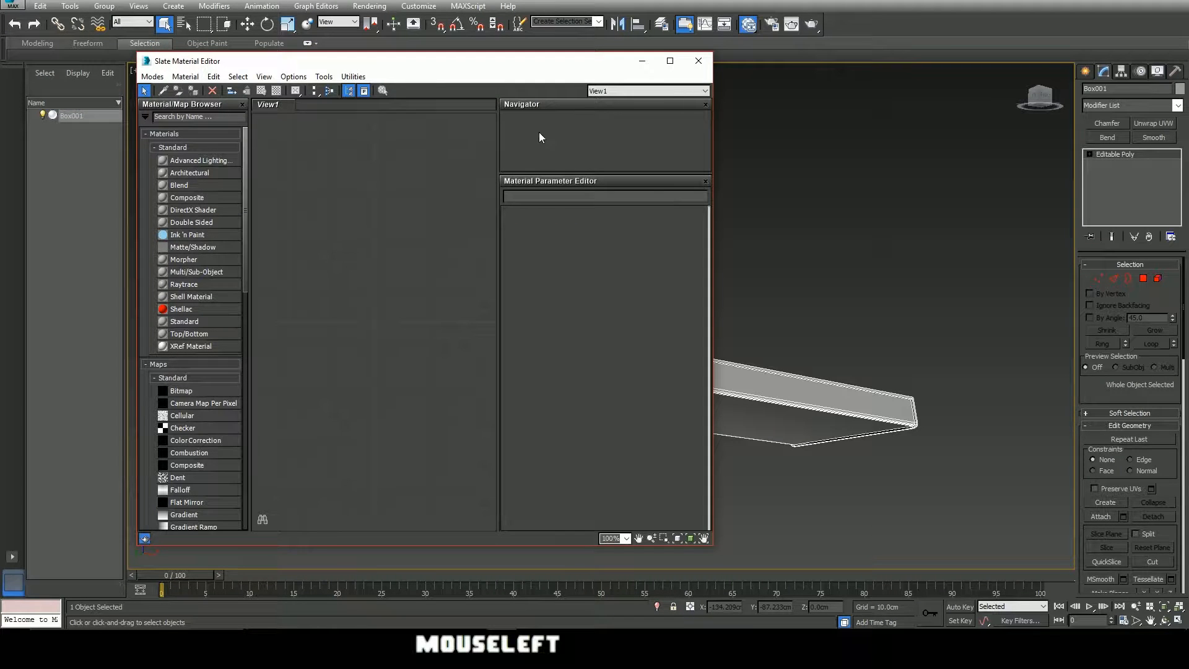
- Add a Standard material node to the Slate editor's view and open its parameters
left_click_drag(387, 65, 291, 65)
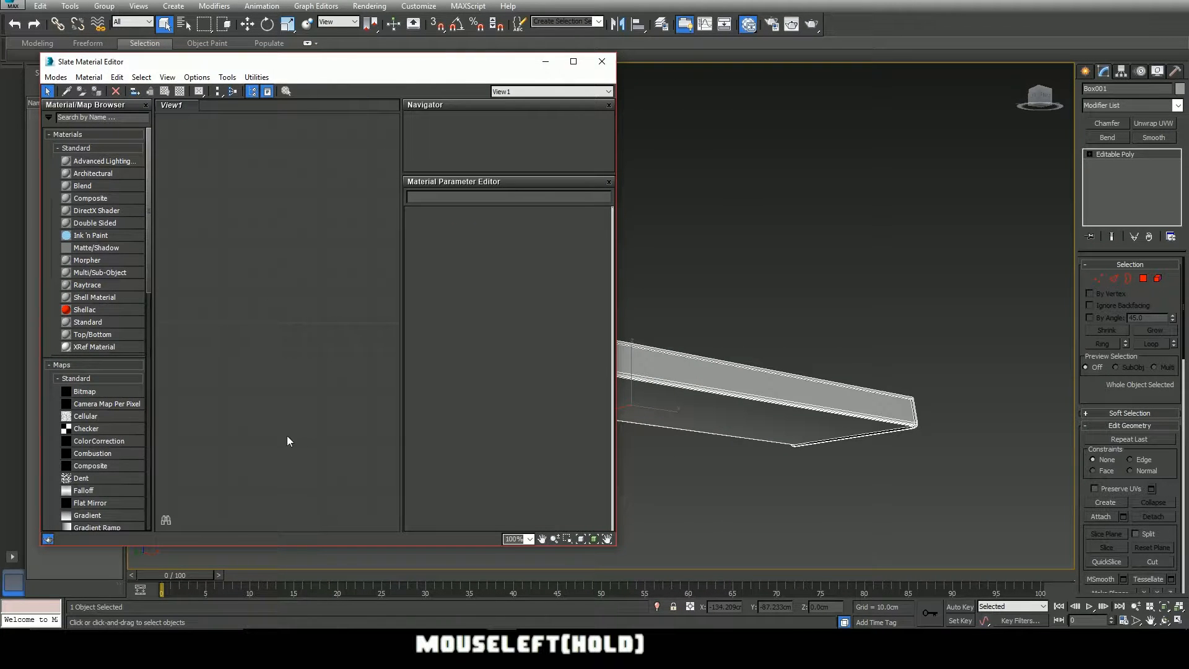
middle_click_drag(810, 299, 917, 304)
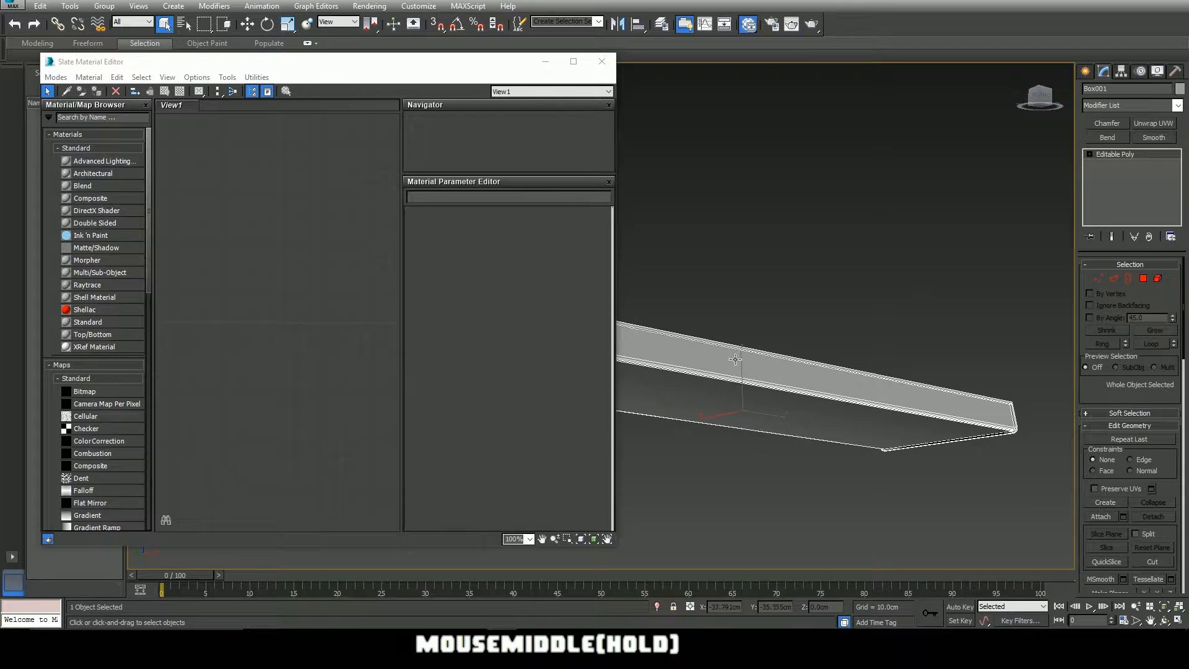
mouse_move(735, 359)
middle_mouse_down("alt")
mouse_move(694, 365)
mouse_move(729, 359)
middle_mouse_up("alt")
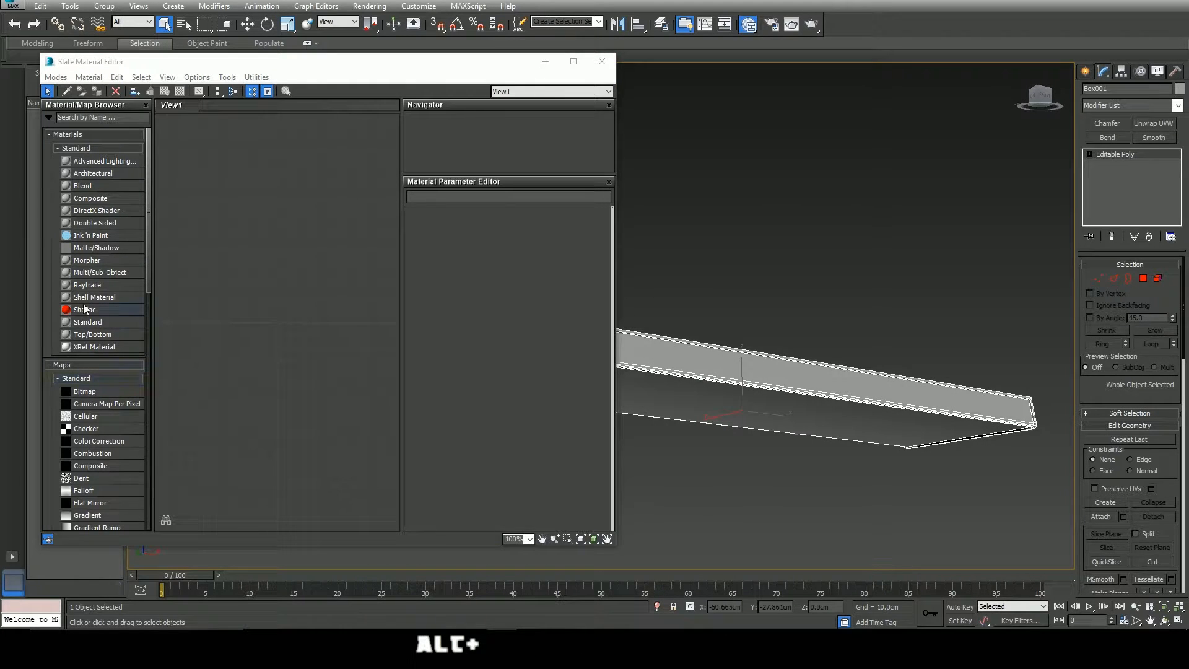
left_click_drag(82, 322, 251, 341)
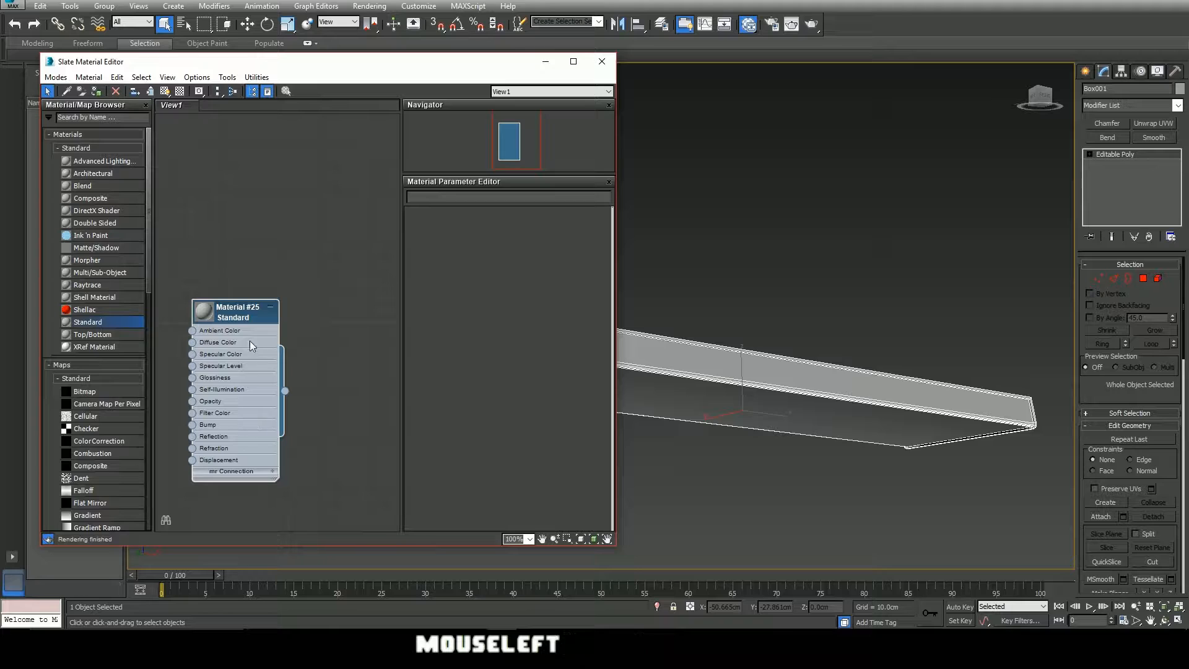
double_click(243, 309)
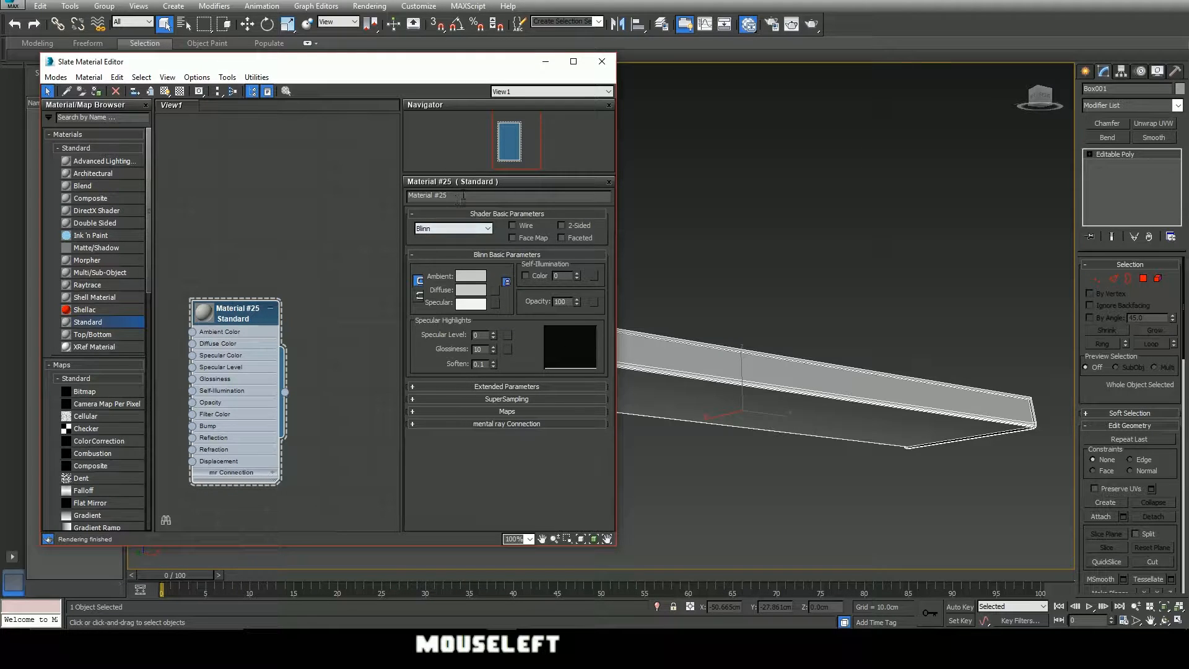
- Rename the Standard material as "Florescent Light" and assign it to the box in the viewport
left_click_drag(458, 196, 373, 197)
type("Flo")
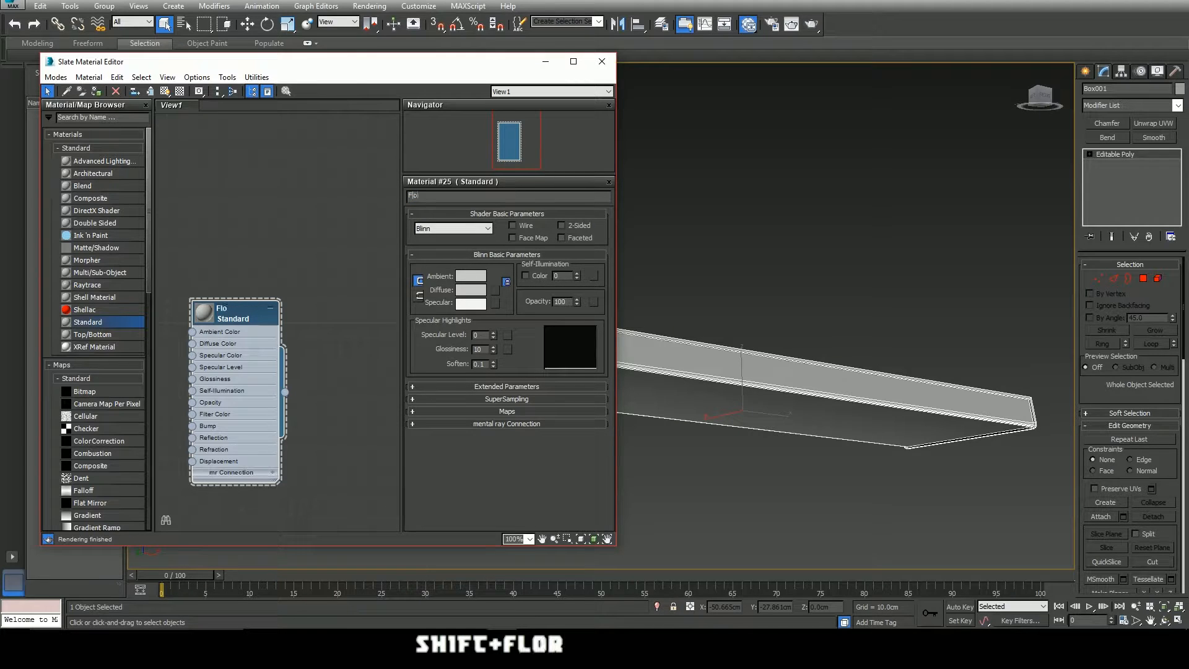
type("rescent")
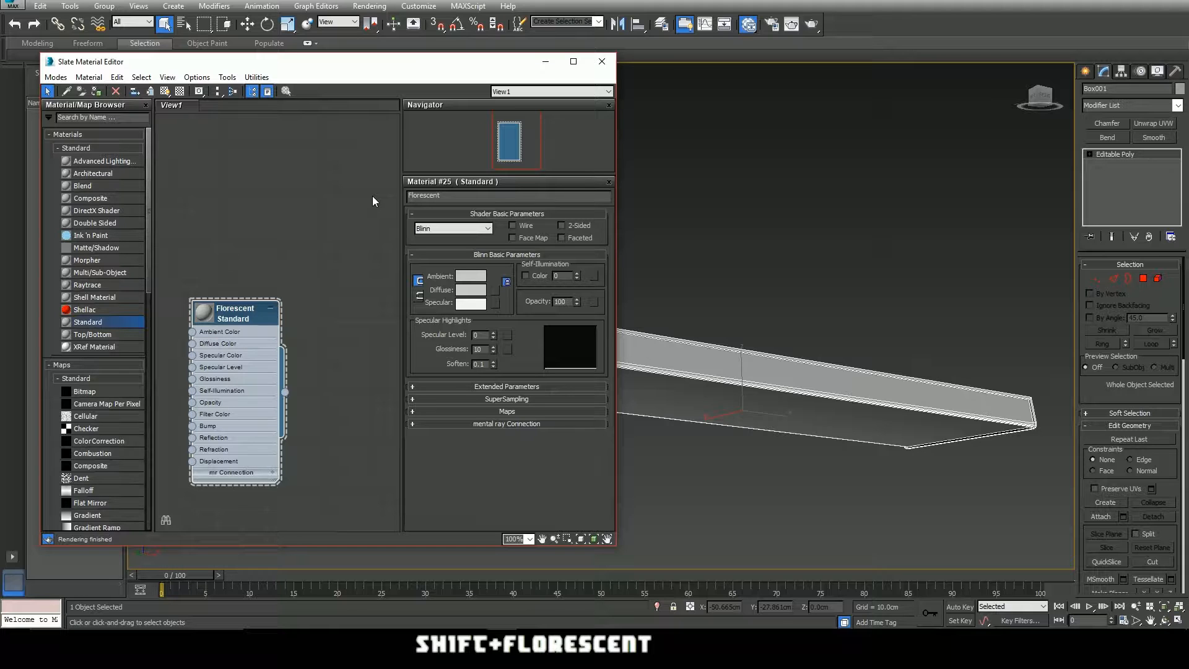
type(" Light")
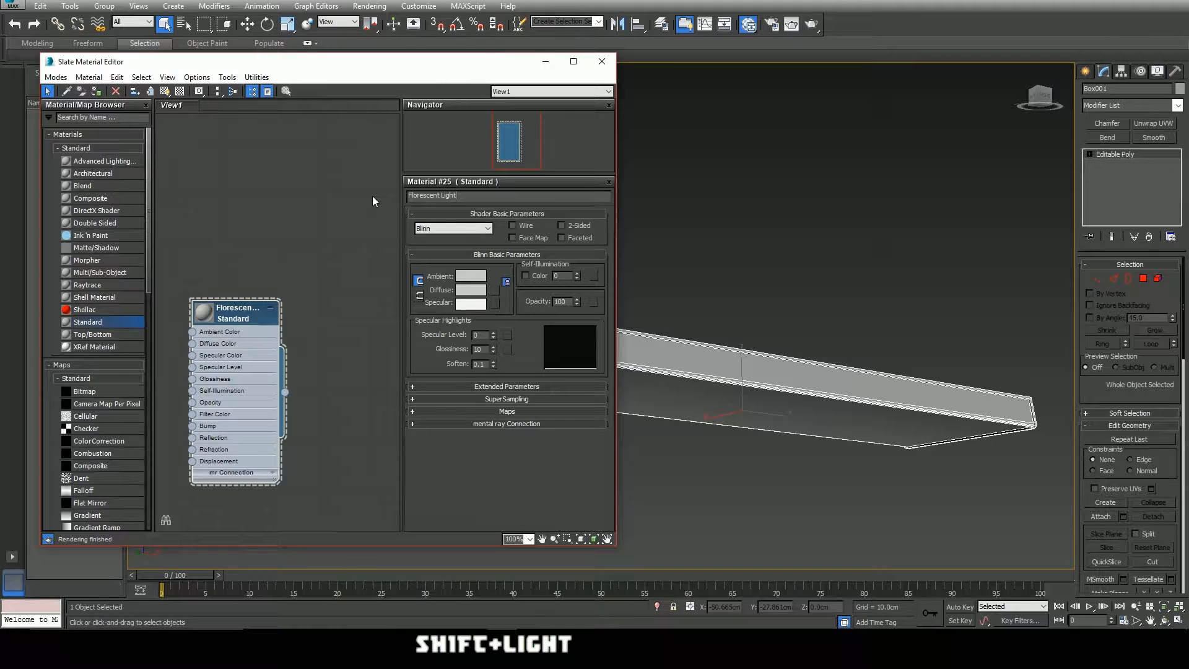
key("Return")
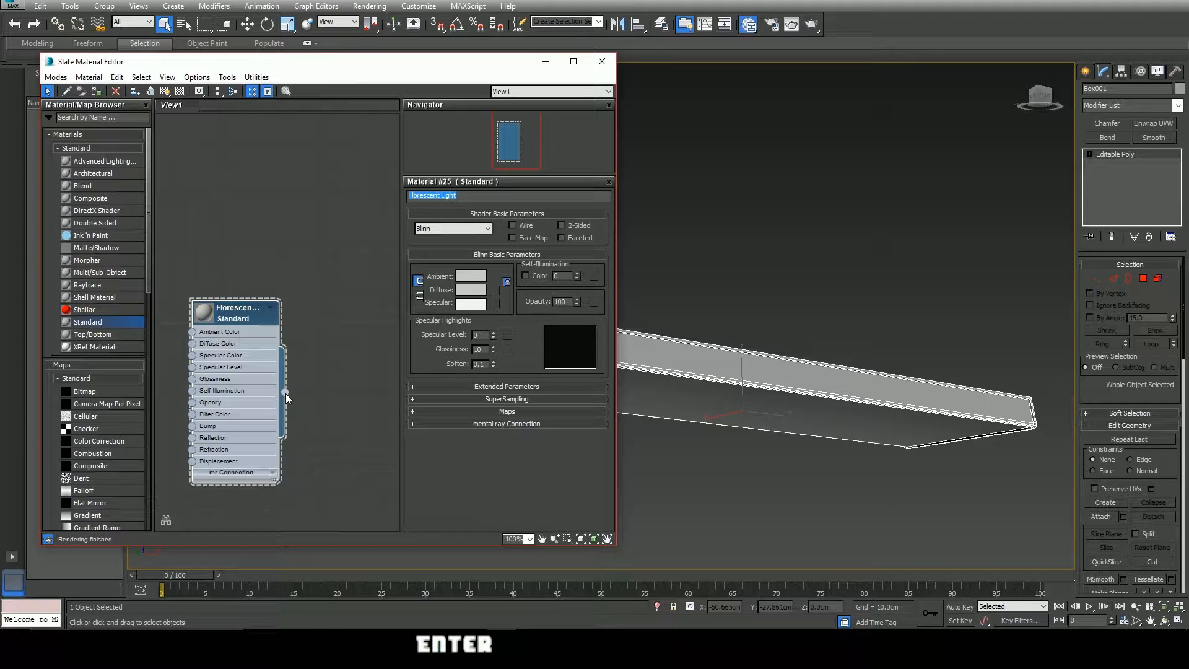
left_click_drag(285, 392, 801, 401)
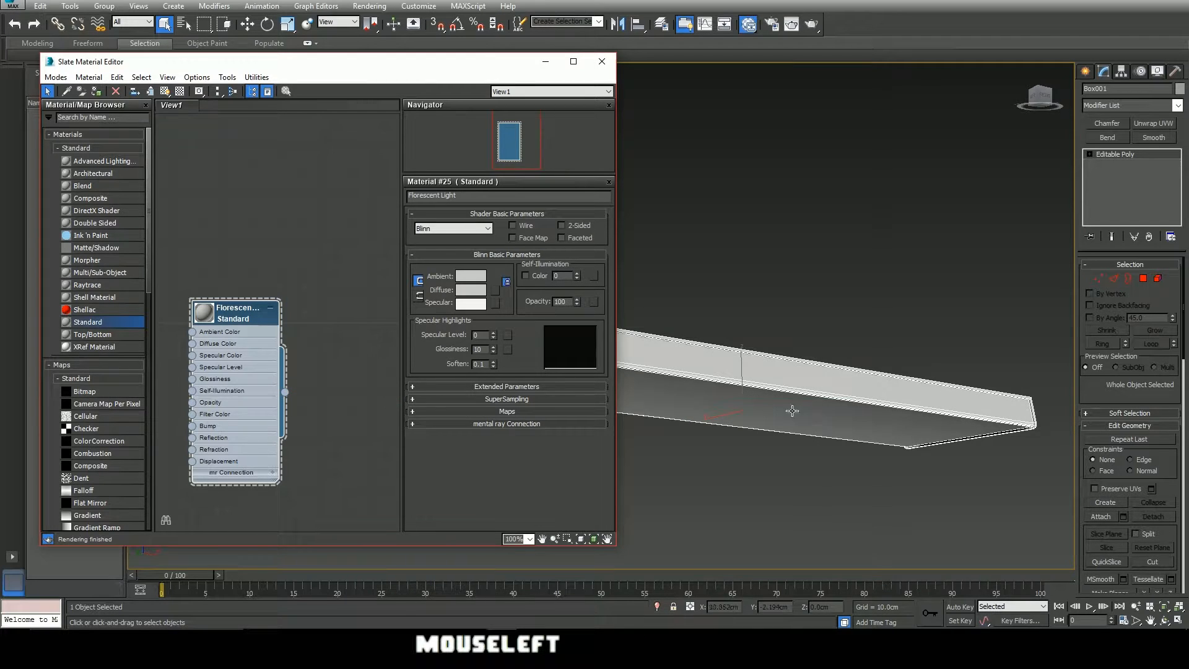
middle_click_drag(793, 410, 926, 417, "alt")
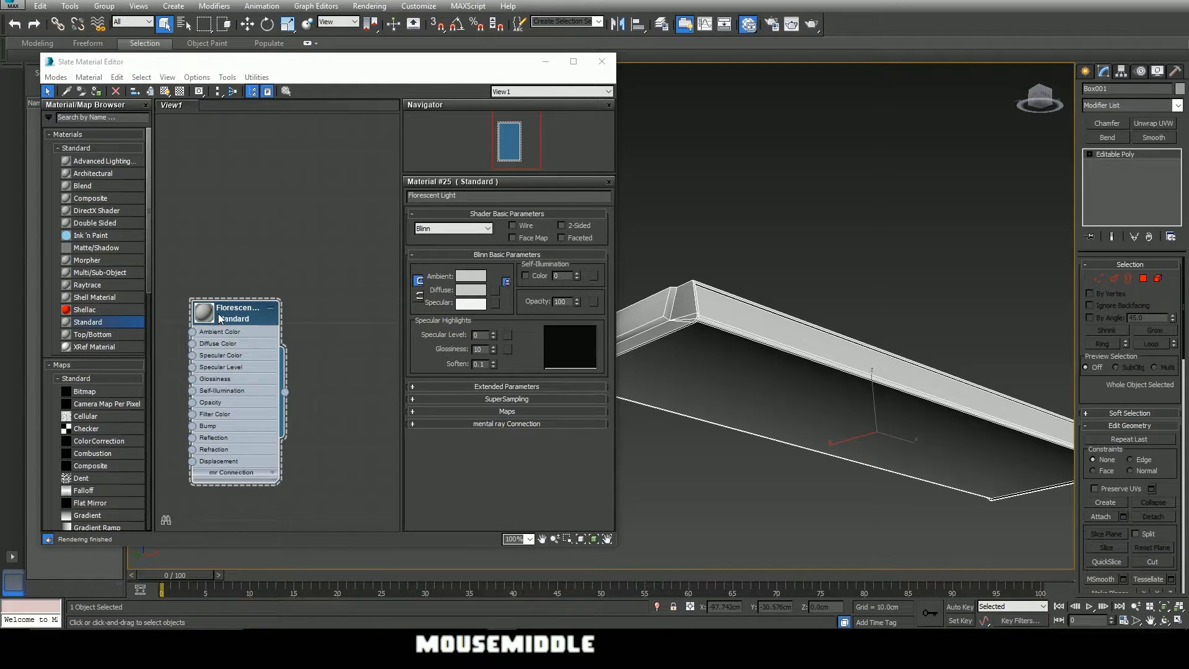
- Add a Bitmap map node beside the material, using the BARK5 image
middle_click_drag(213, 322, 293, 261)
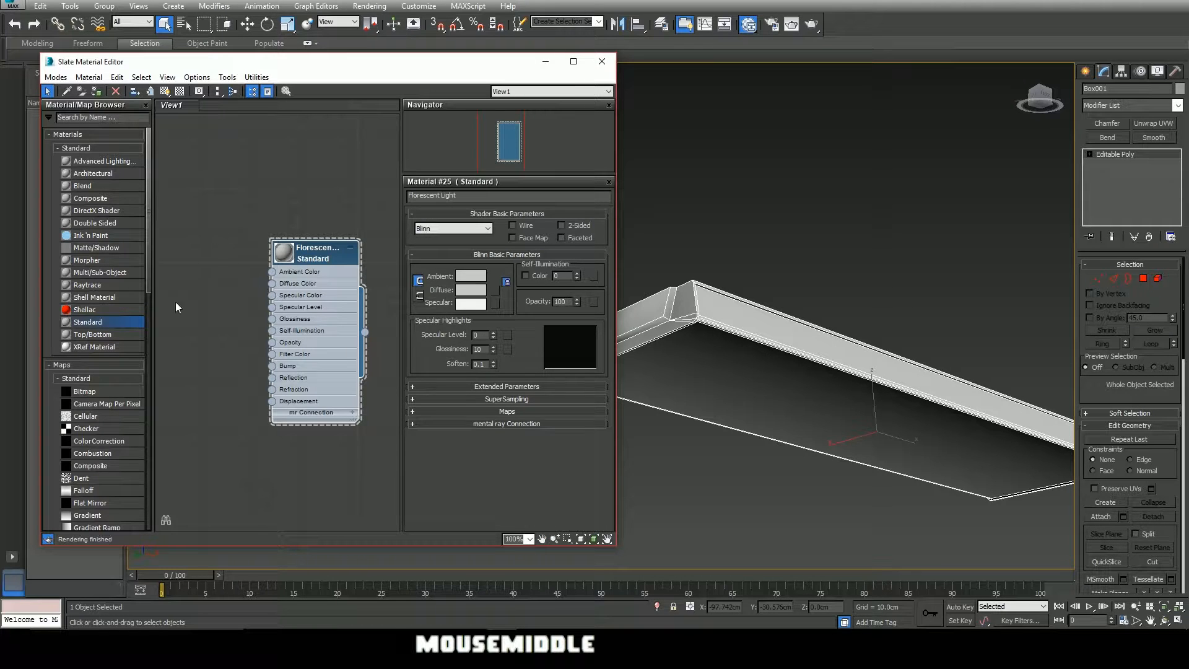
left_click_drag(77, 397, 211, 376)
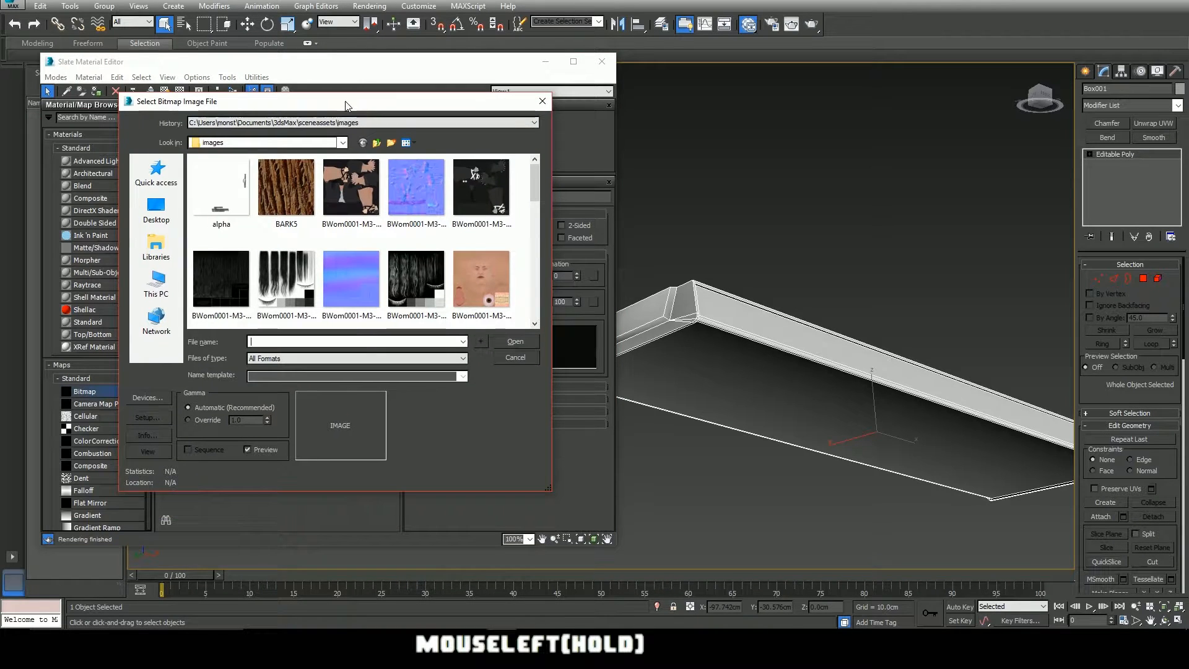
left_click(295, 187)
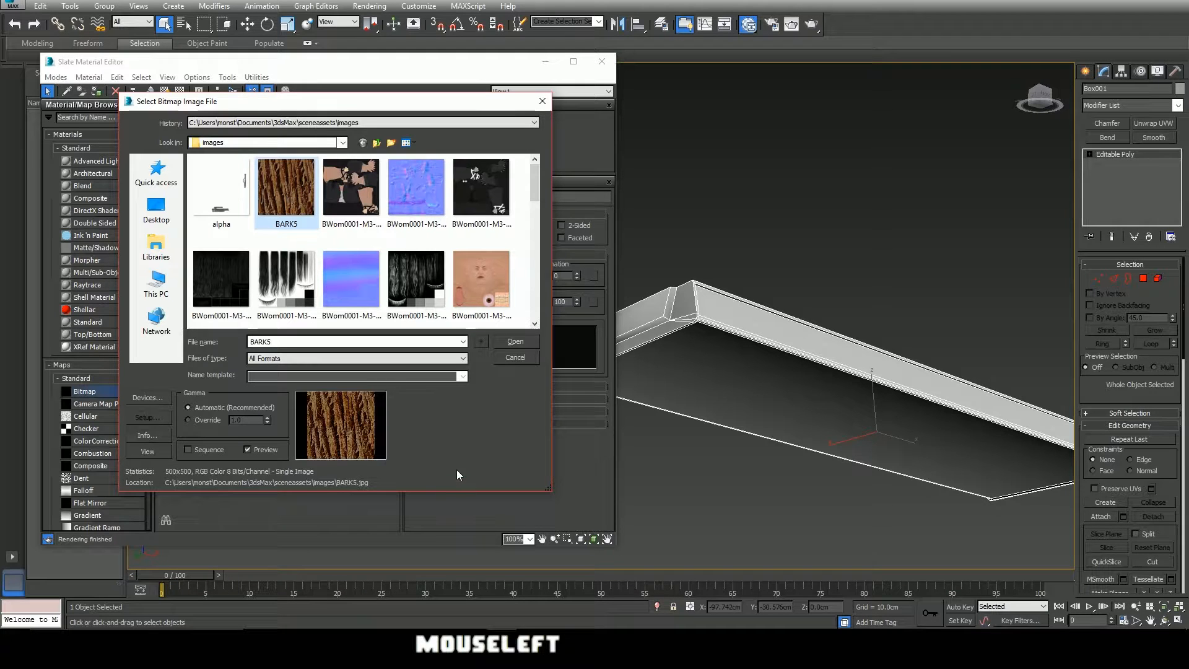
left_click(508, 342)
- Connect the bark bitmap to the material's Diffuse Color and display the shaded material on the box in the viewport
middle_click_drag(215, 273, 262, 274)
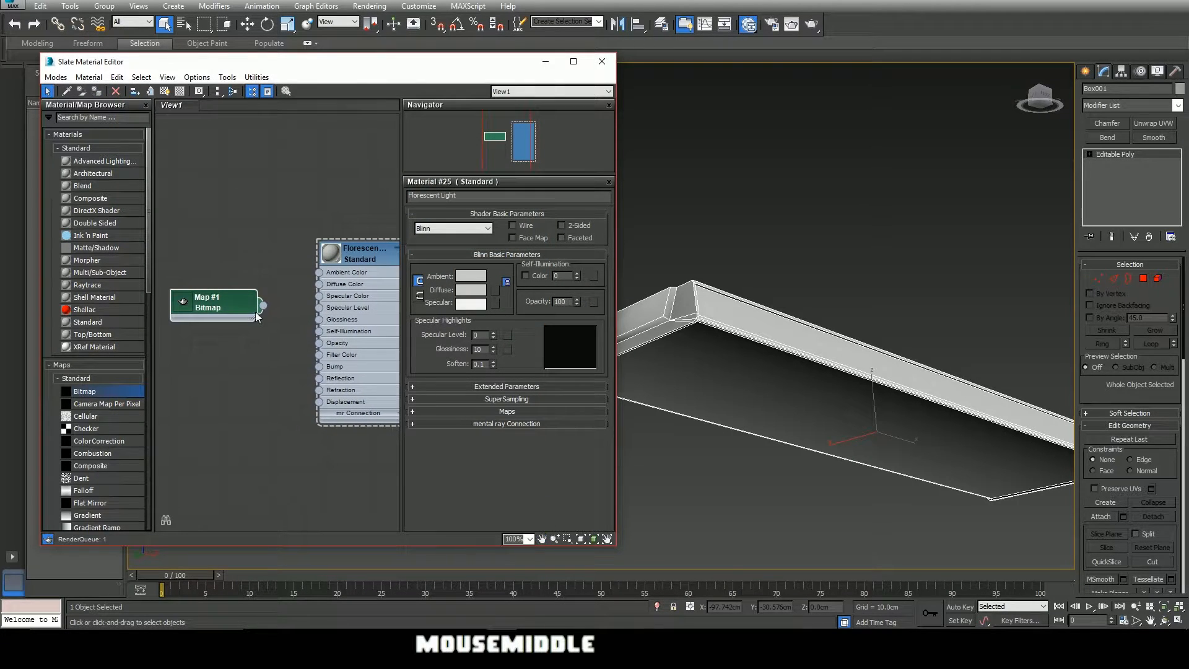
left_click_drag(263, 305, 318, 284)
middle_click_drag(363, 332, 356, 308)
scroll(335, 274, "down", 1)
scroll(335, 277, "down", 1)
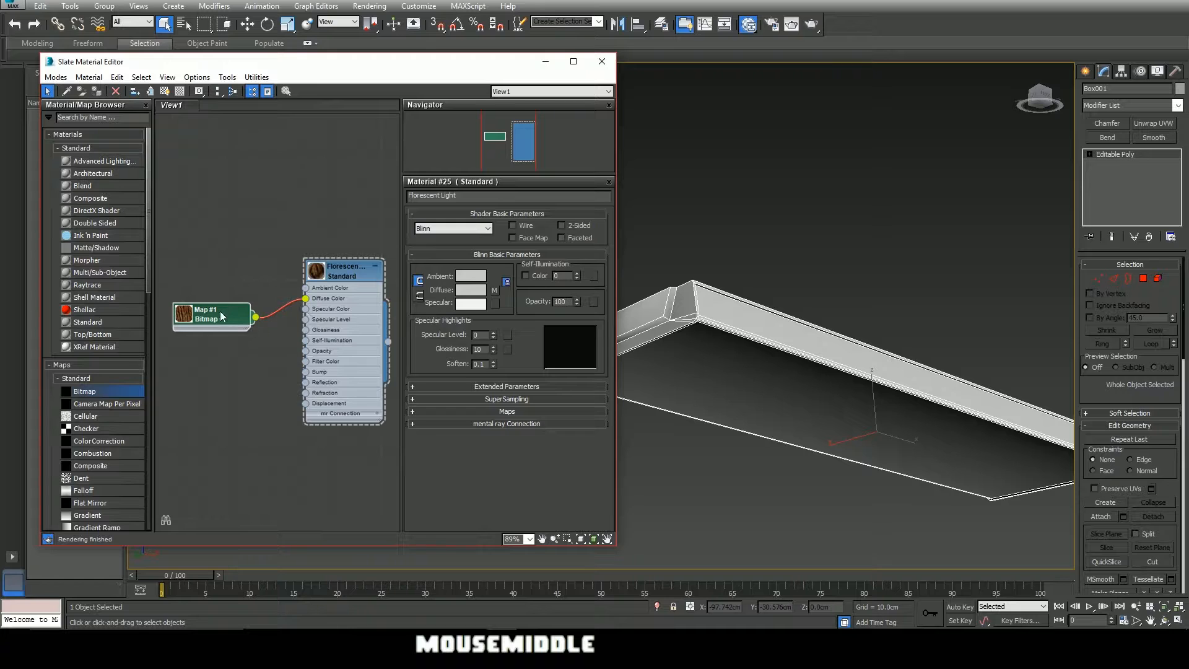
left_click_drag(221, 311, 226, 287)
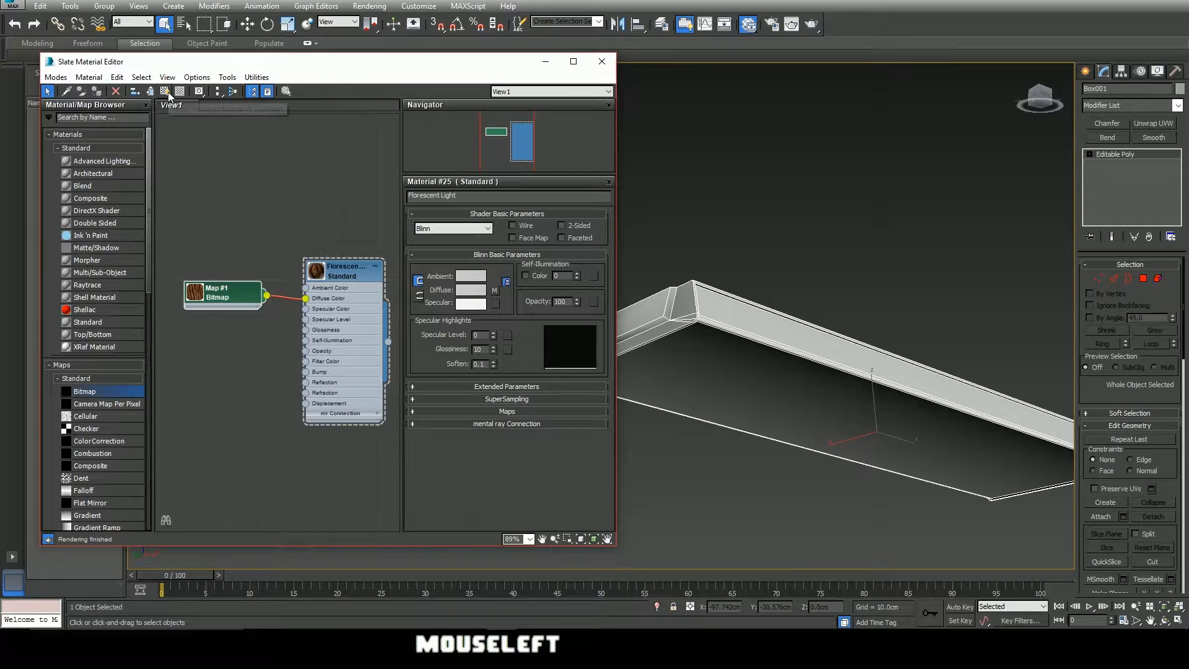
left_click(167, 93)
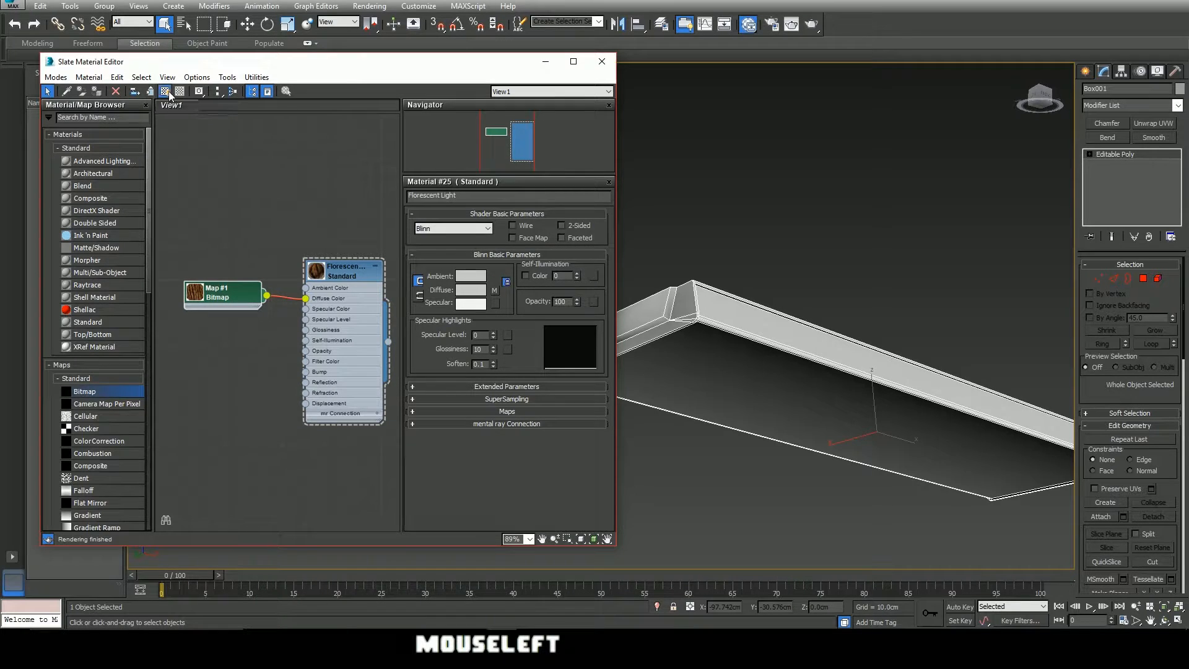
middle_click_drag(799, 384, 848, 406, "alt")
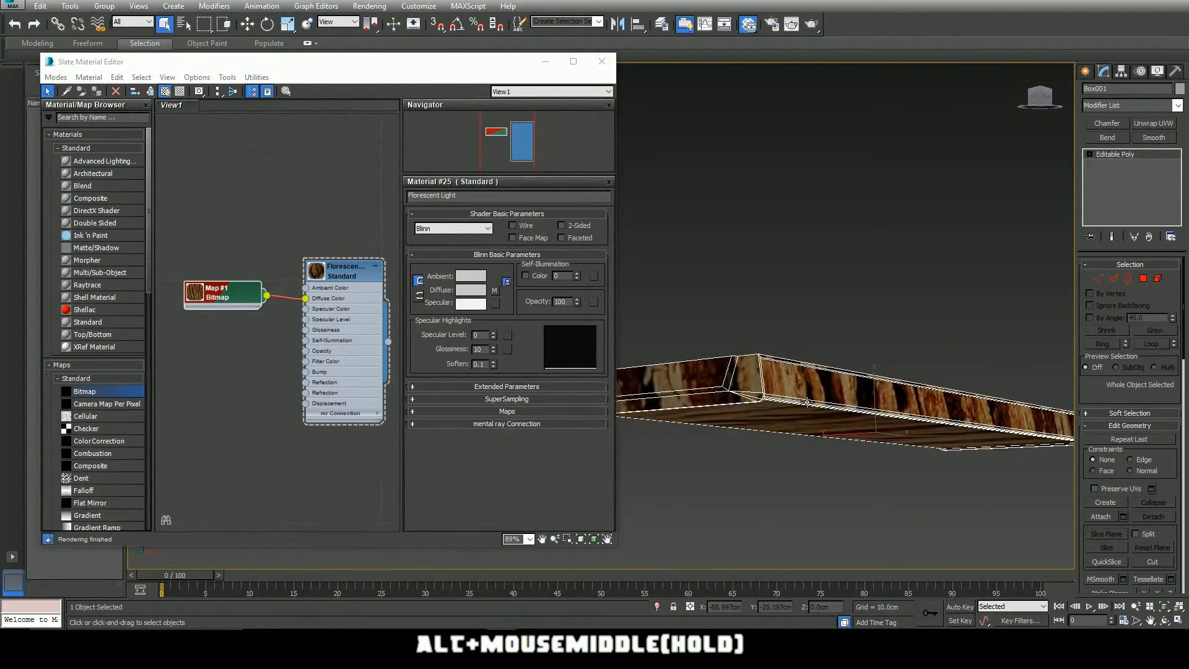
- Delete the bark bitmap node connected to the Florescent Light material
left_click(221, 252)
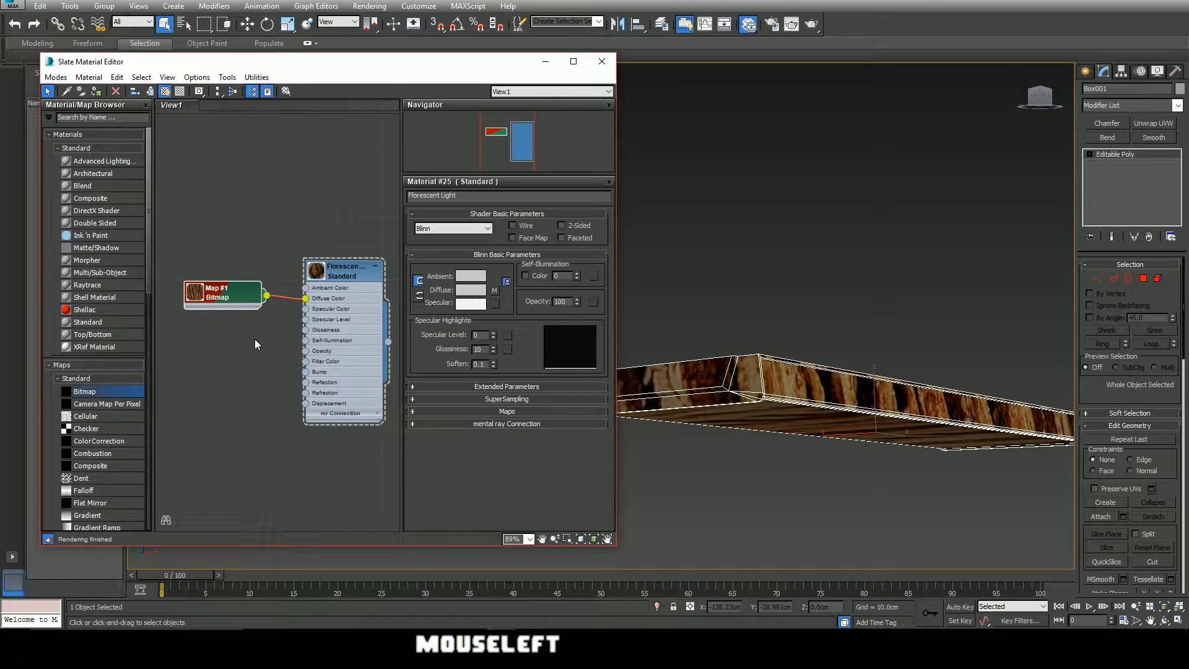
key("Delete")
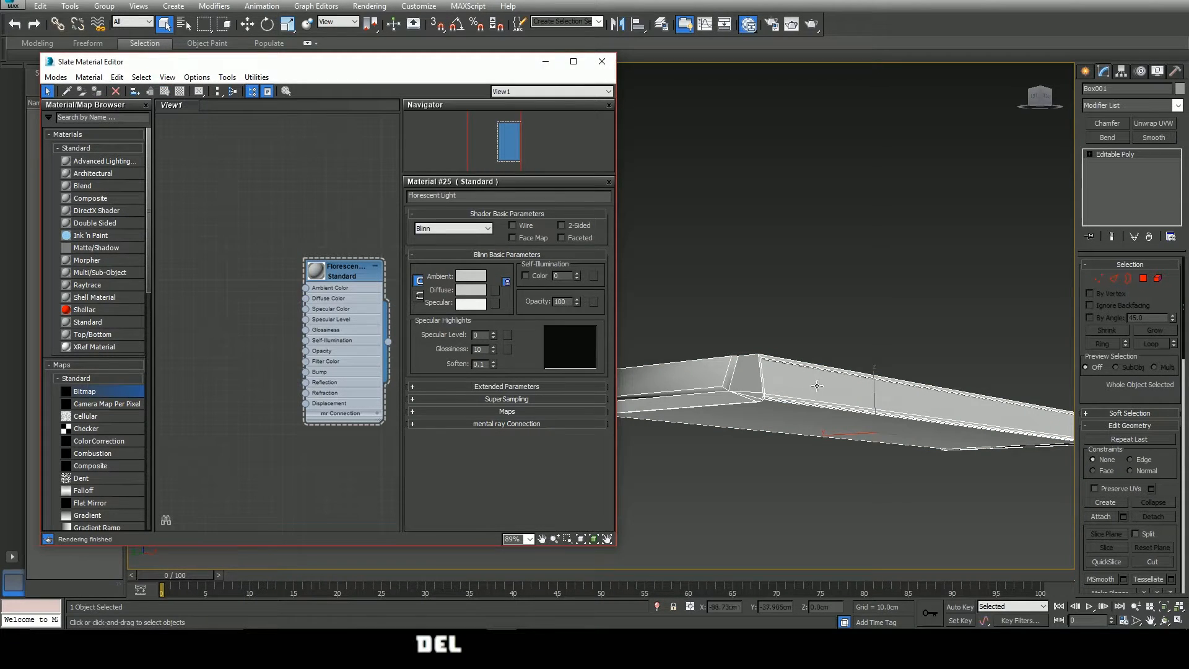
middle_click_drag(820, 385, 777, 399)
middle_click_drag(340, 343, 262, 349)
- Try the material's 2-Sided option and choose the Blinn shader type
middle_click_drag(839, 395, 867, 367)
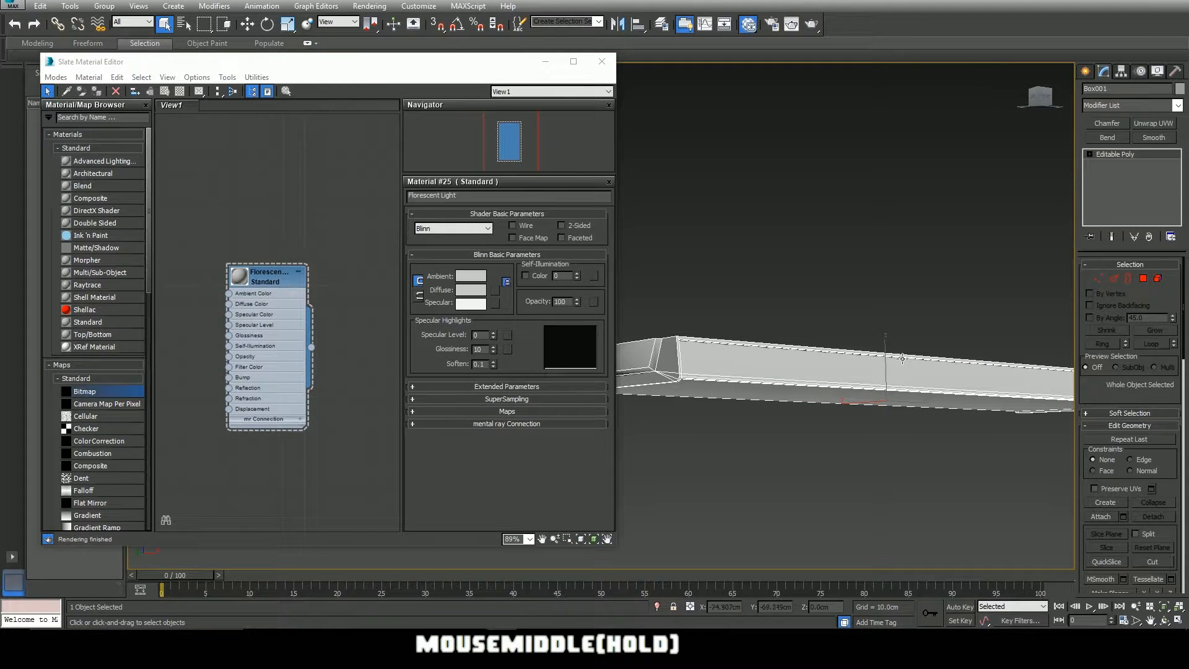
middle_click_drag(740, 319, 757, 391, "alt")
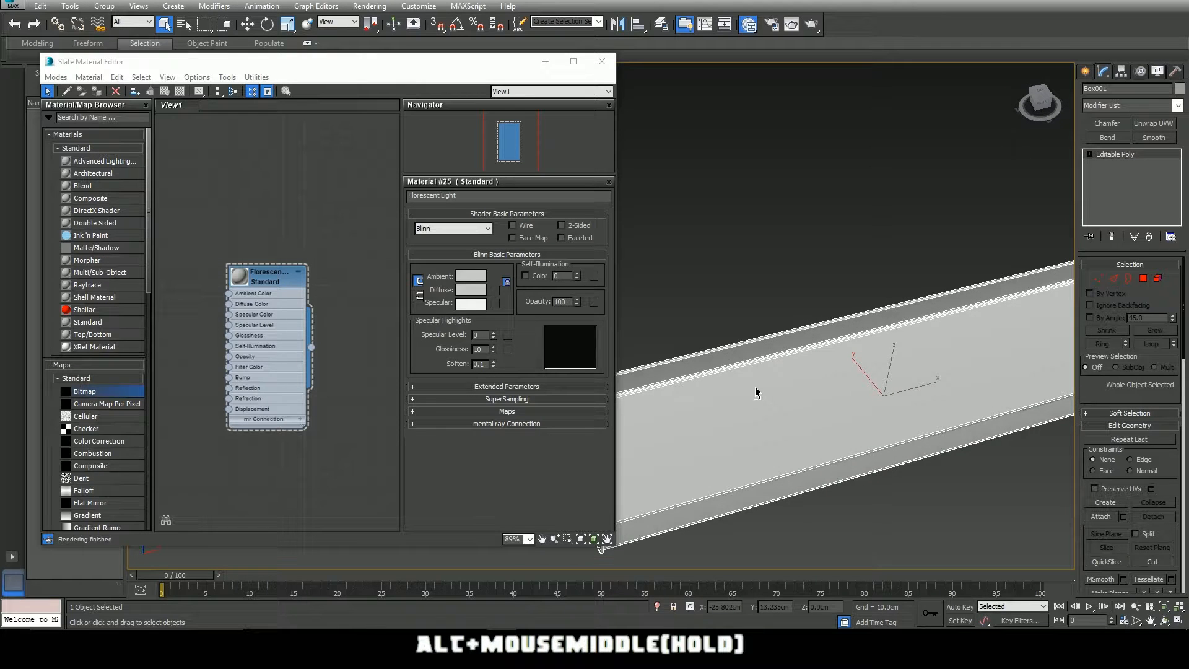
left_click(561, 225)
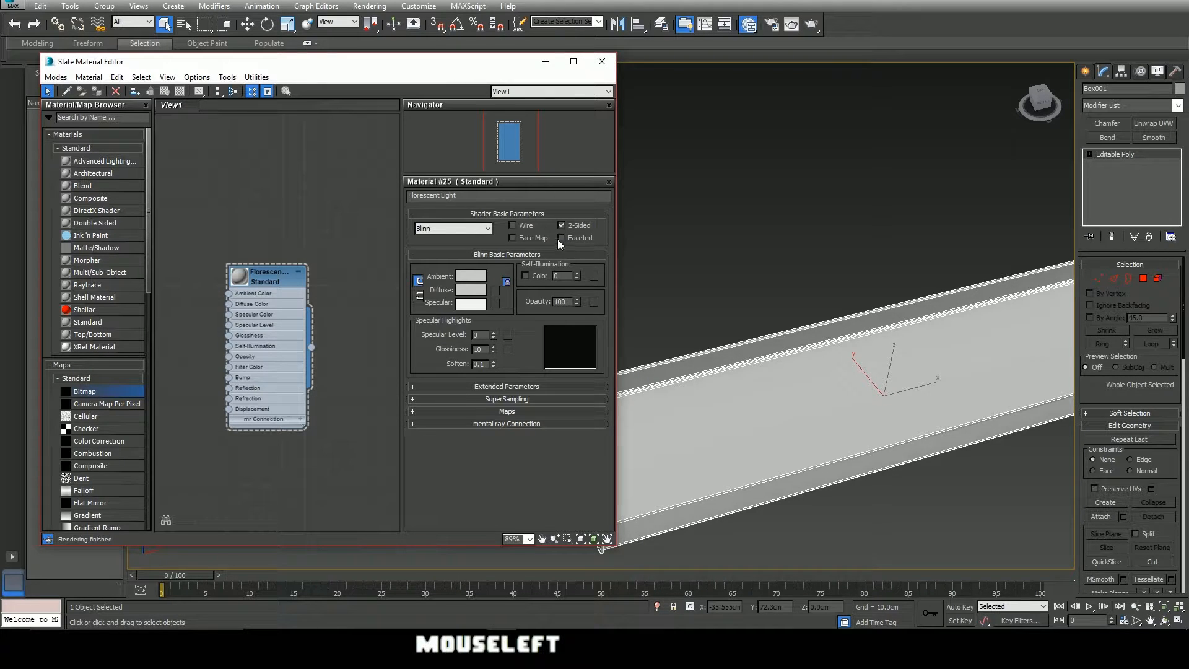
left_click(488, 228)
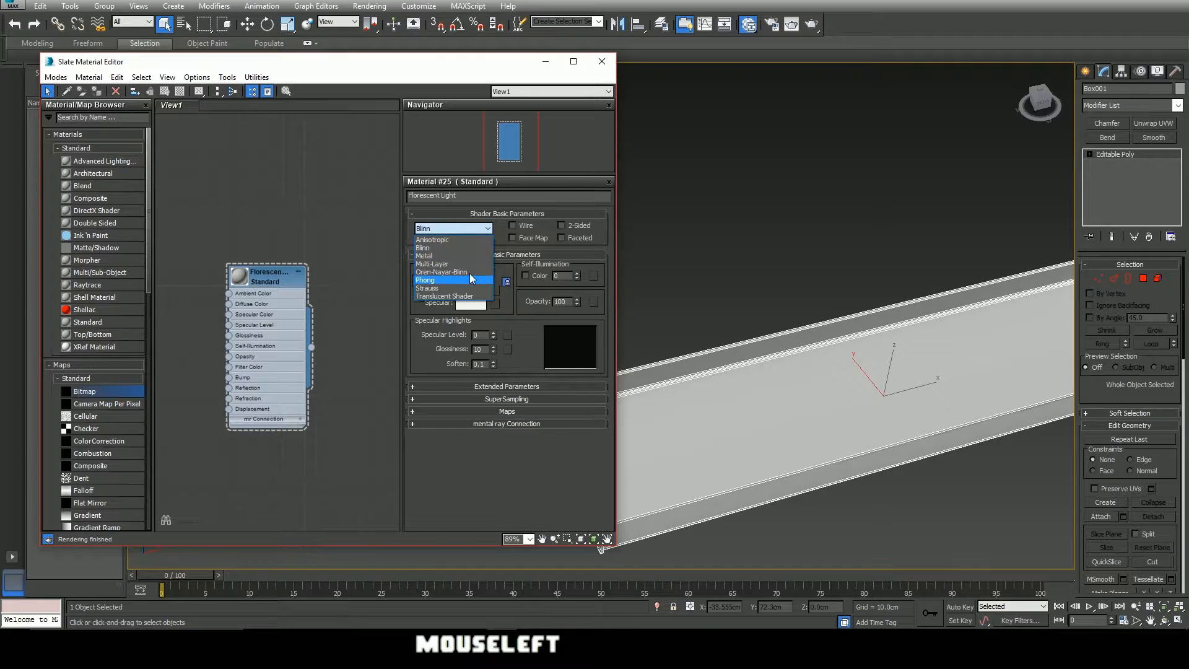
left_click(428, 249)
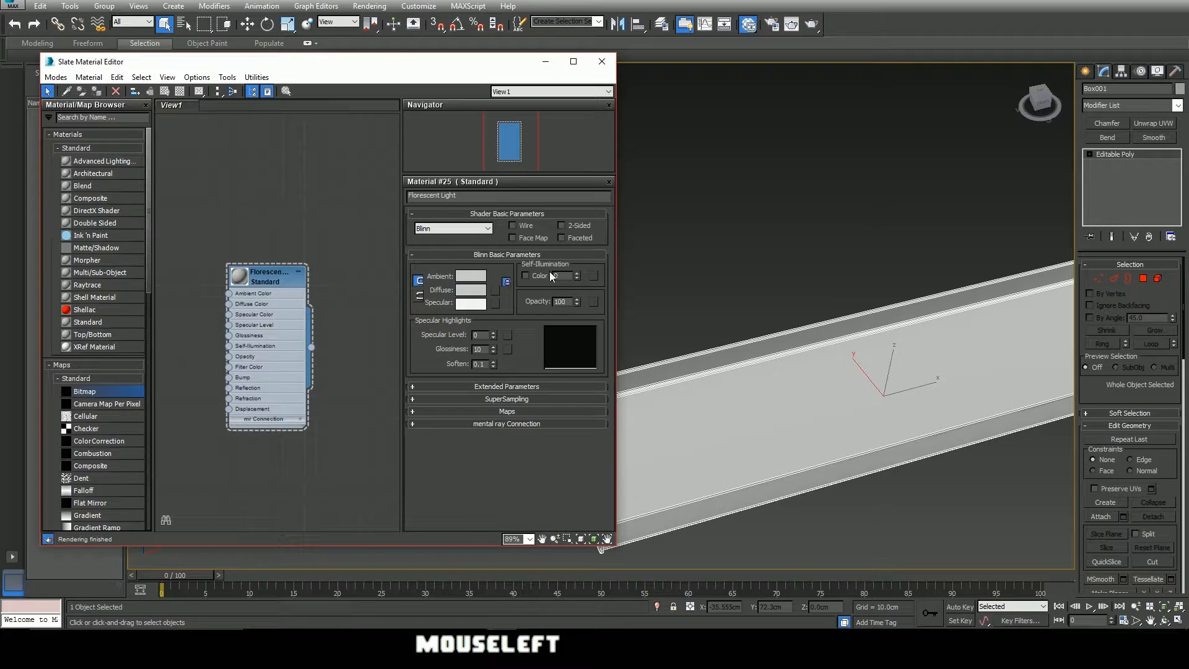
- Inspect the box with its assigned material from several angles and close the Slate Material Editor
mouse_move(838, 399)
middle_mouse_down()
mouse_move(801, 412)
mouse_move(780, 403)
mouse_move(728, 331)
mouse_move(746, 356)
mouse_move(842, 403)
middle_mouse_up()
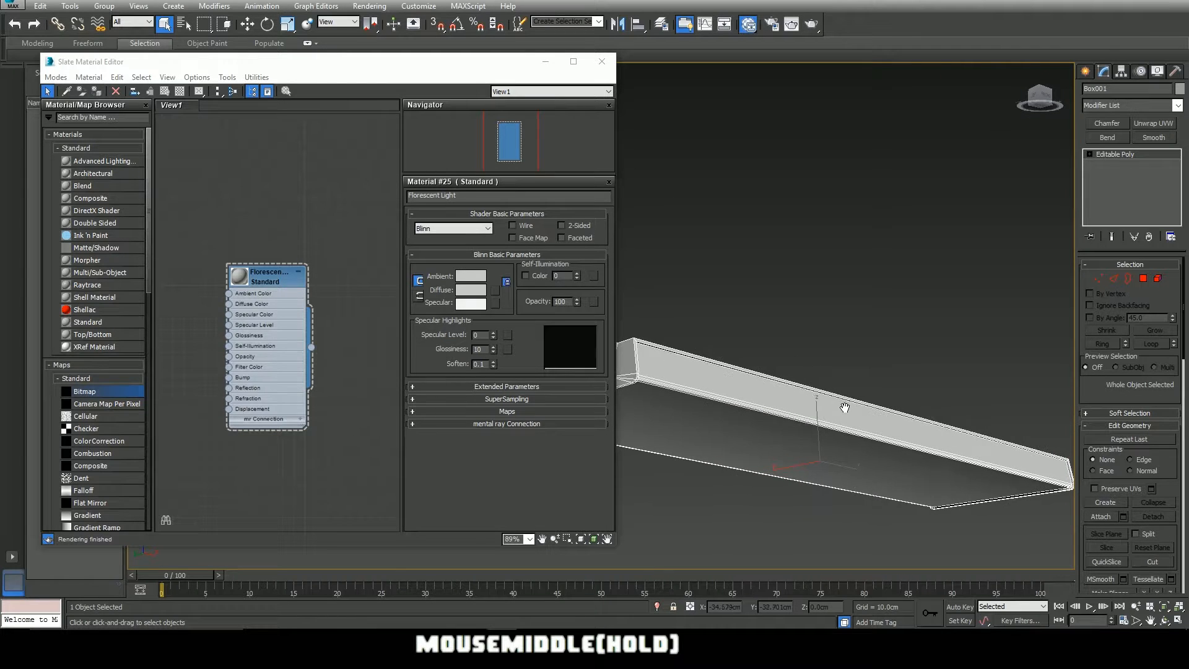
middle_click_drag(767, 401, 834, 399, "alt")
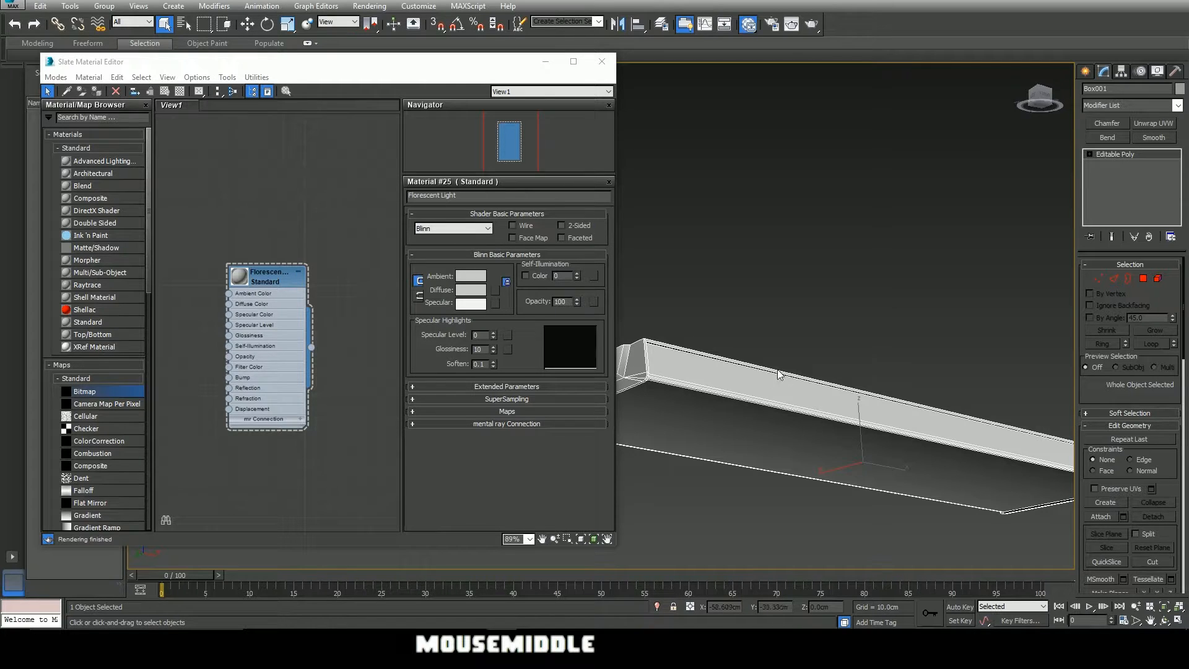
scroll(243, 354, "down", 2)
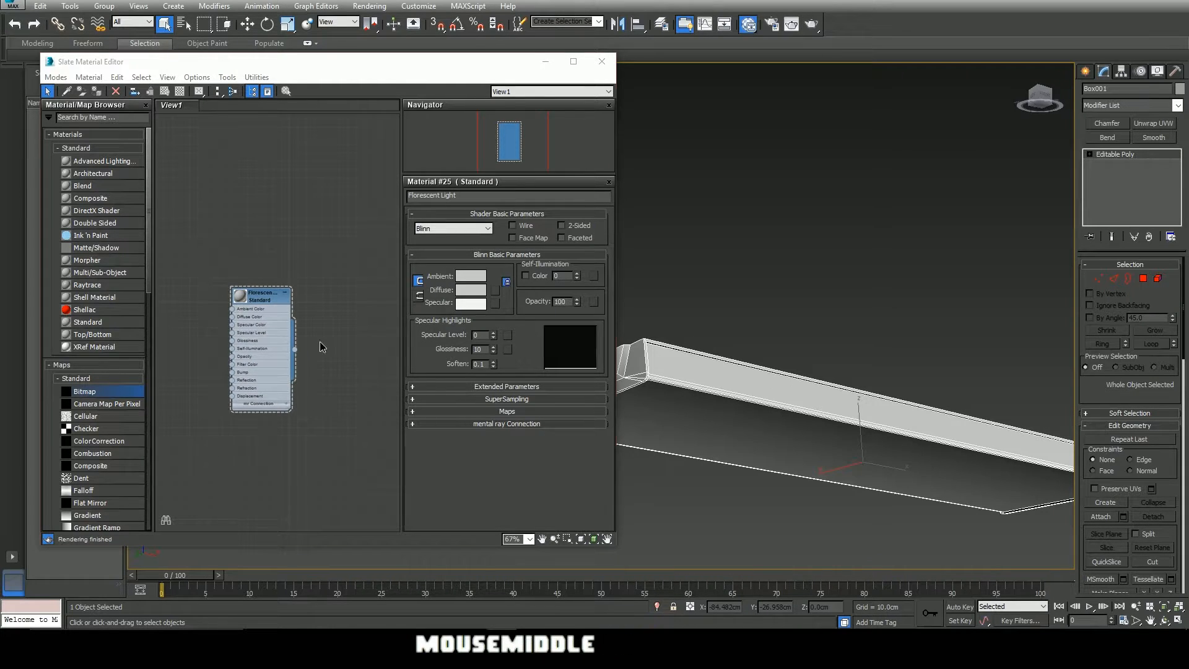
middle_click_drag(319, 340, 250, 333)
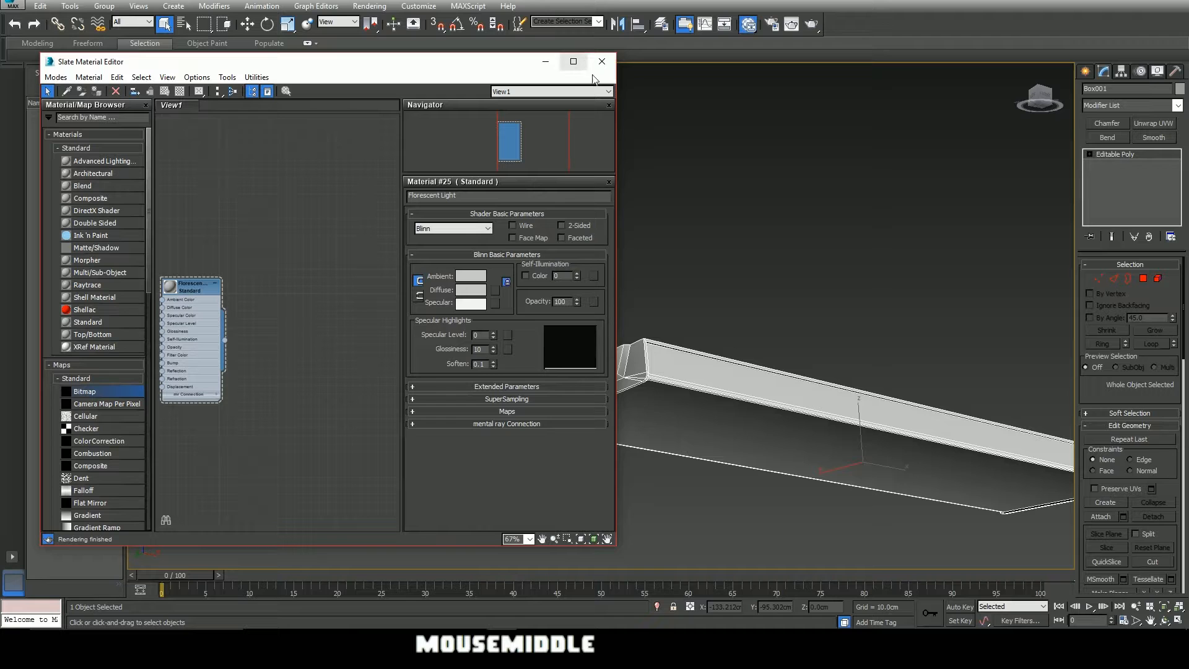
middle_click_drag(792, 365, 796, 372, "alt")
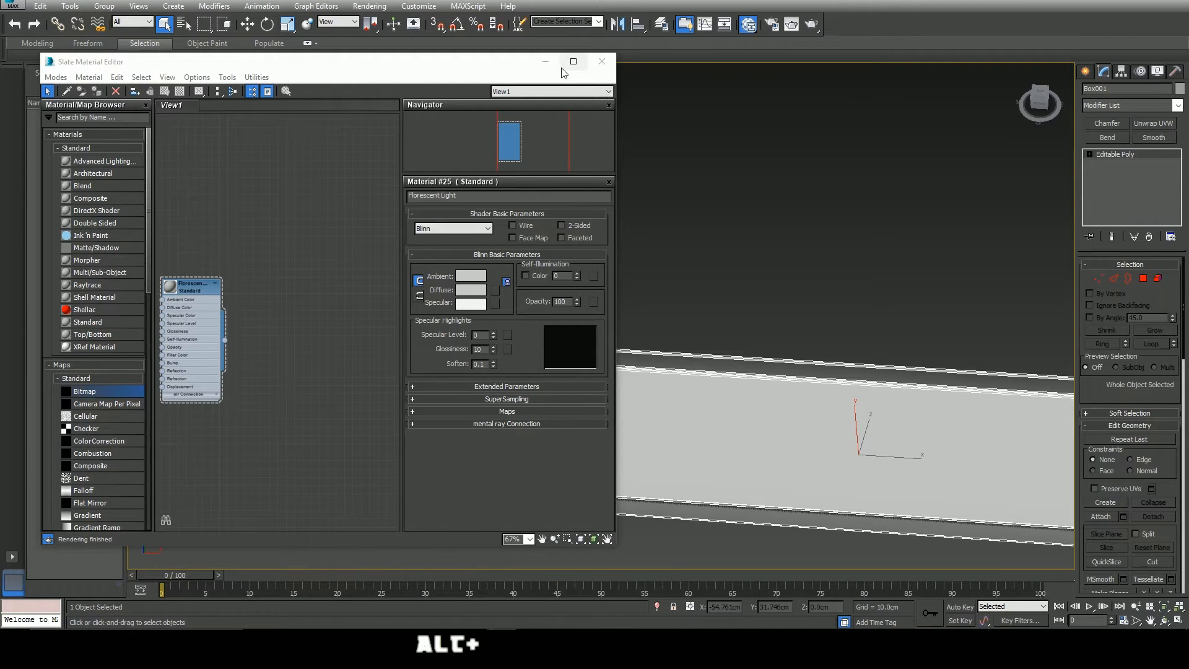
middle_click_drag(741, 348, 775, 273, "alt")
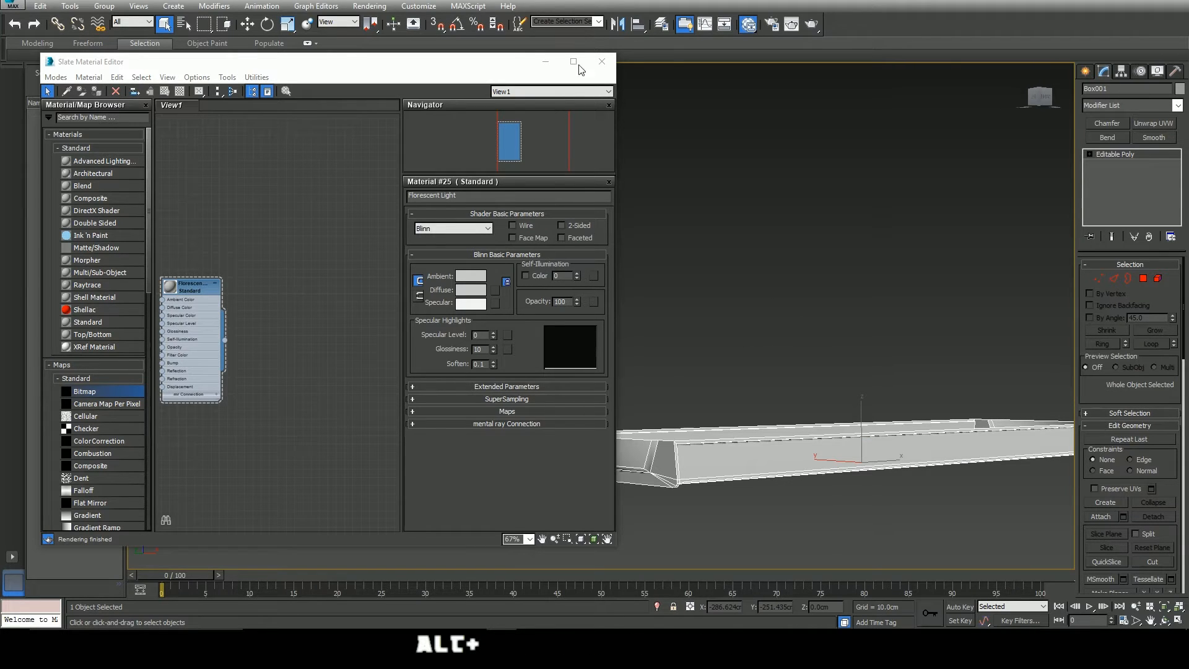
middle_click_drag(832, 392, 629, 216, "alt")
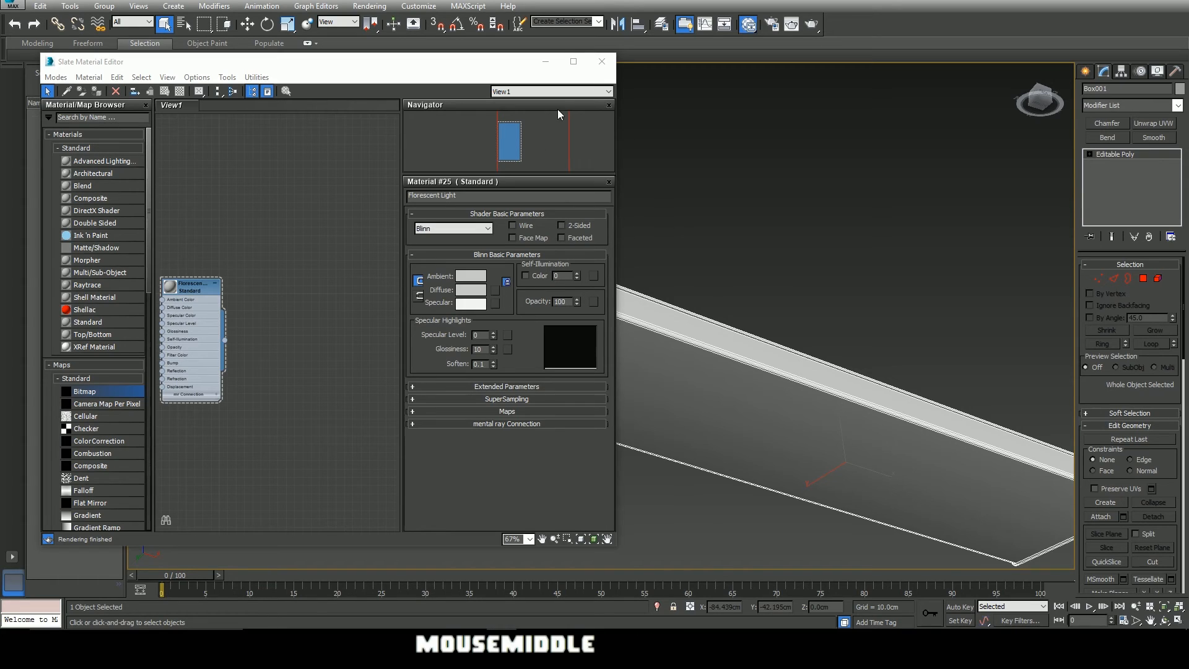
left_click(607, 61)
middle_click_drag(756, 334, 703, 324)
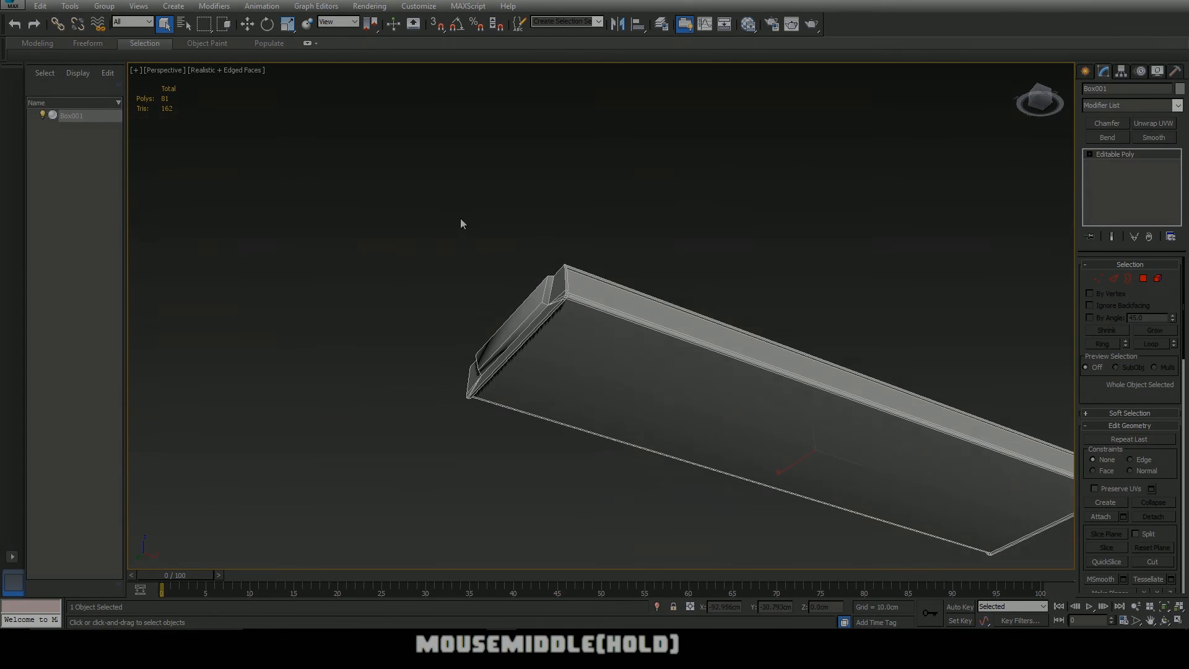